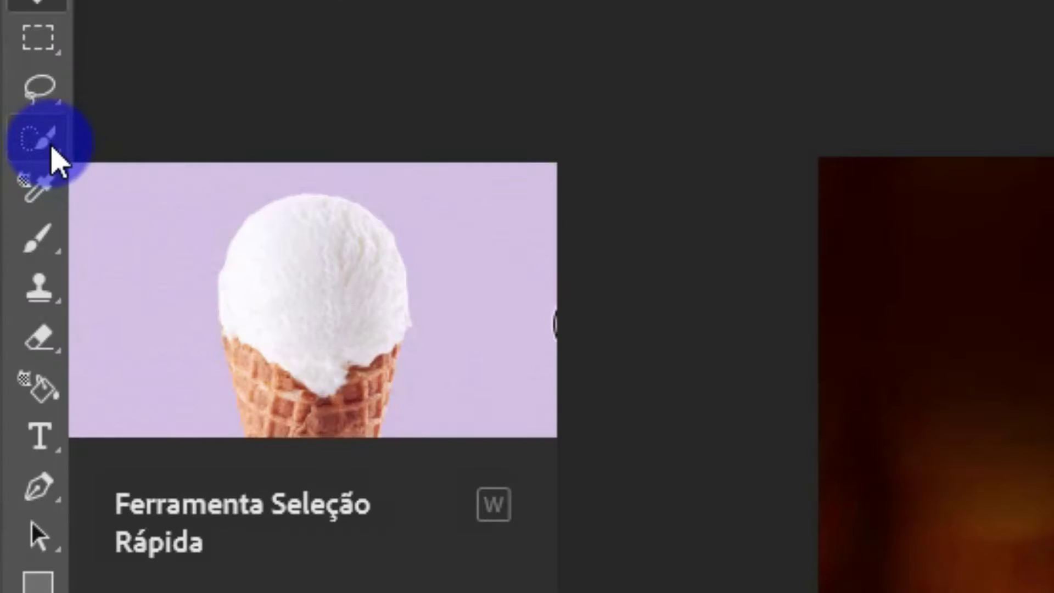
- Select the Quick Selection Tool (W) from the toolbar
left_click(48, 147)
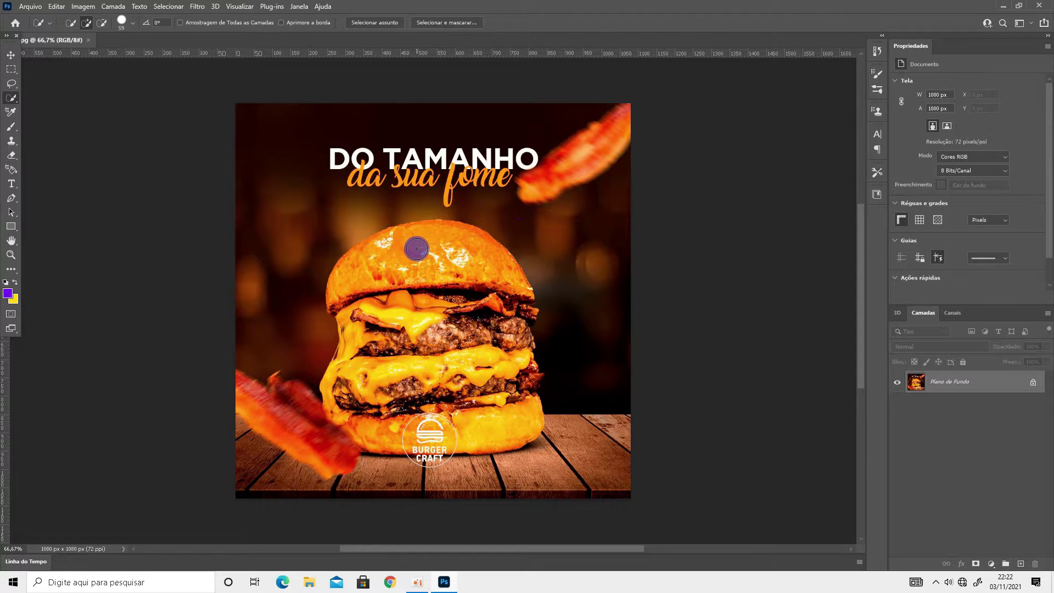
- Paint a quick selection over the burger's top bun, cheese, patties and both sides
left_click_drag(417, 249, 379, 264)
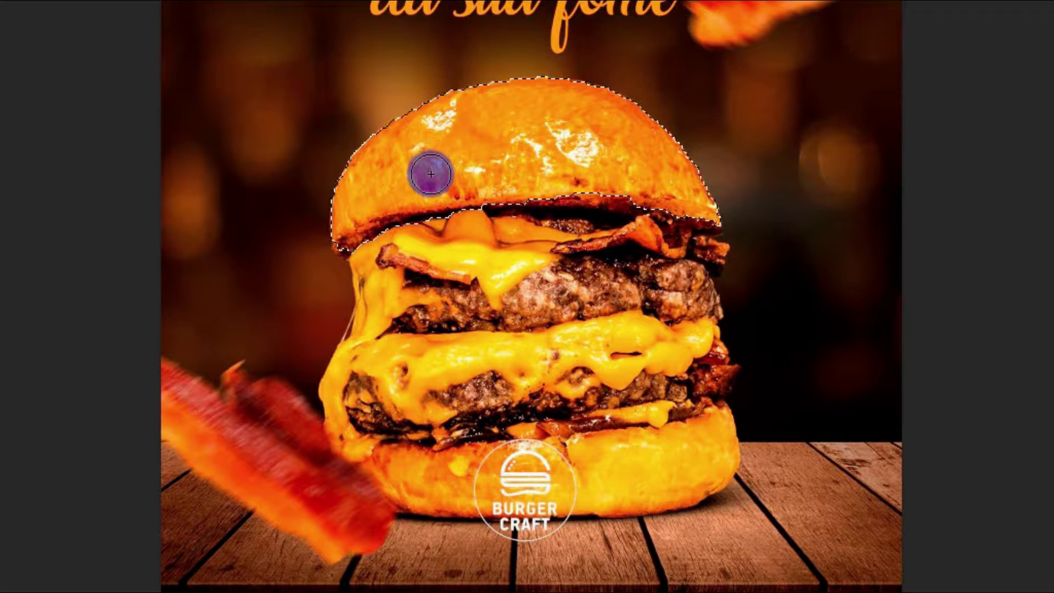
mouse_move(431, 173)
left_mouse_down()
mouse_move(504, 441)
mouse_move(543, 191)
mouse_move(399, 451)
left_mouse_up()
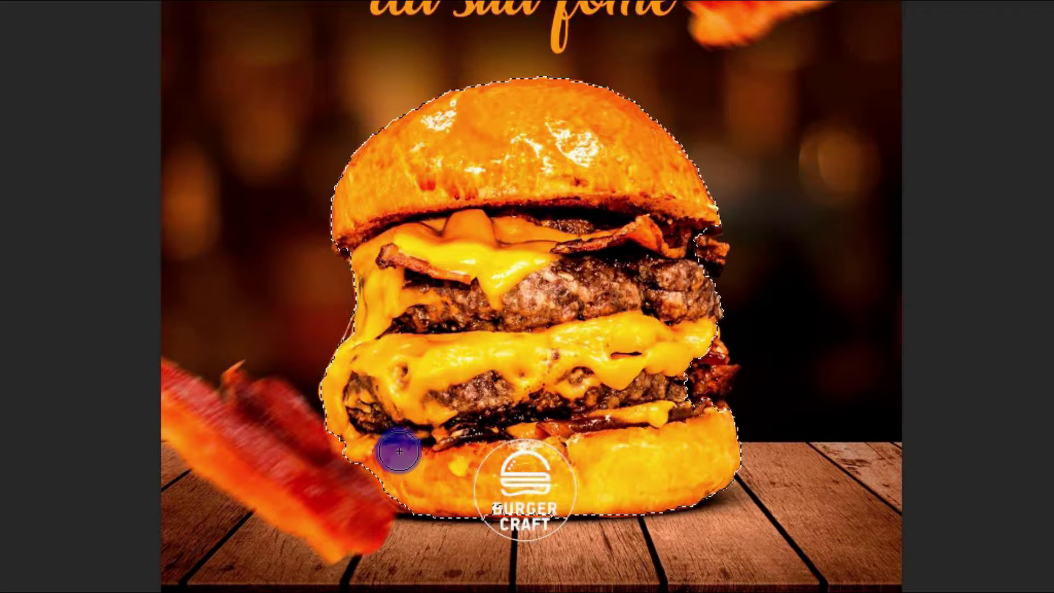
mouse_move(398, 451)
left_mouse_down()
mouse_move(396, 255)
mouse_move(497, 303)
mouse_move(691, 257)
mouse_move(682, 419)
mouse_move(706, 369)
mouse_move(699, 388)
mouse_move(614, 360)
left_mouse_up()
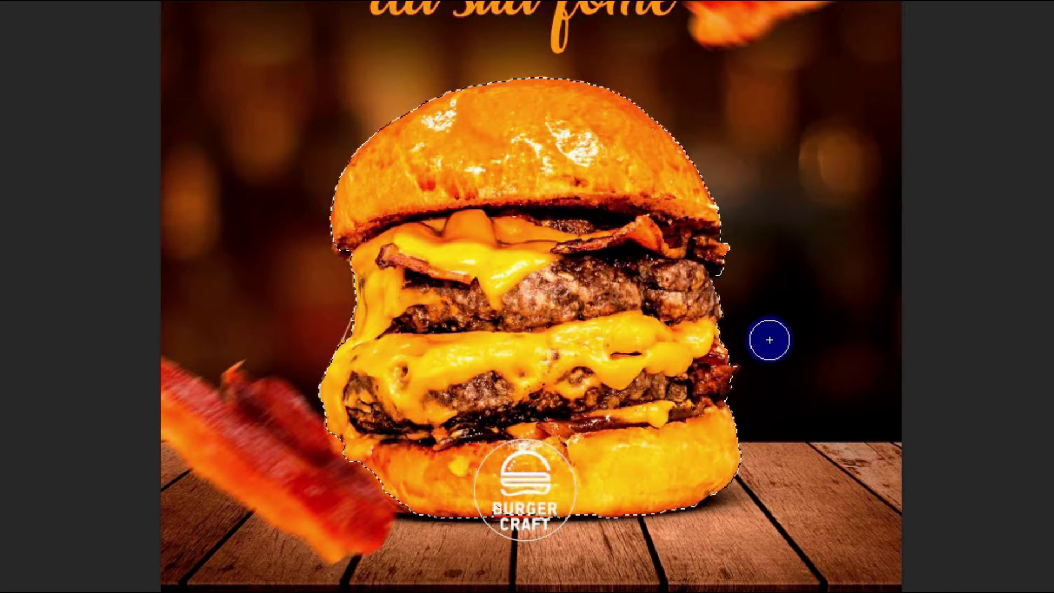
left_click(799, 314)
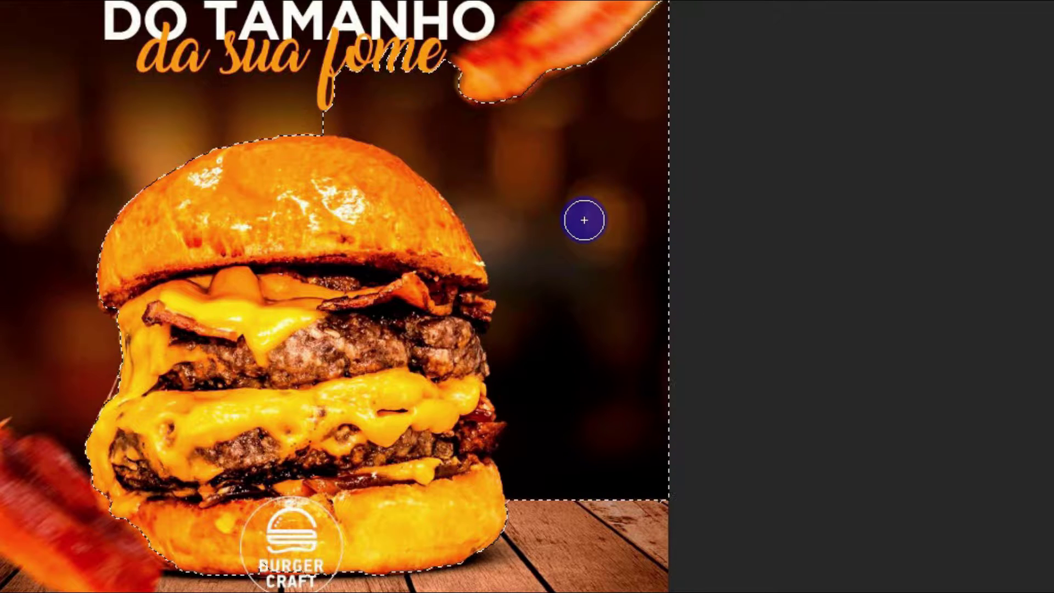
- Alt-paint to subtract the right-side background and bacon piece from the selection
key("alt")
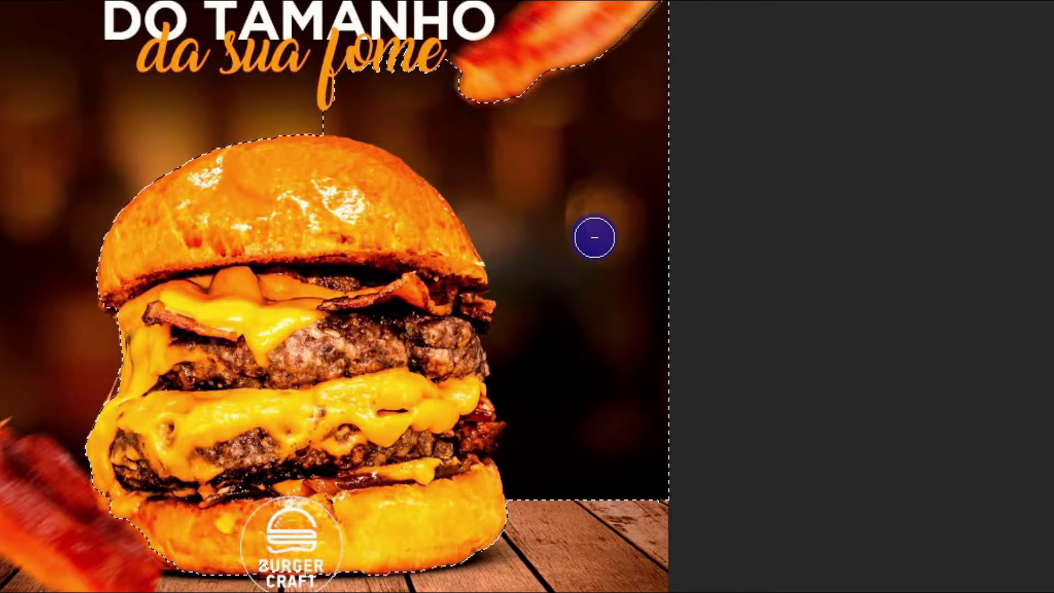
left_click_drag(594, 237, 575, 156)
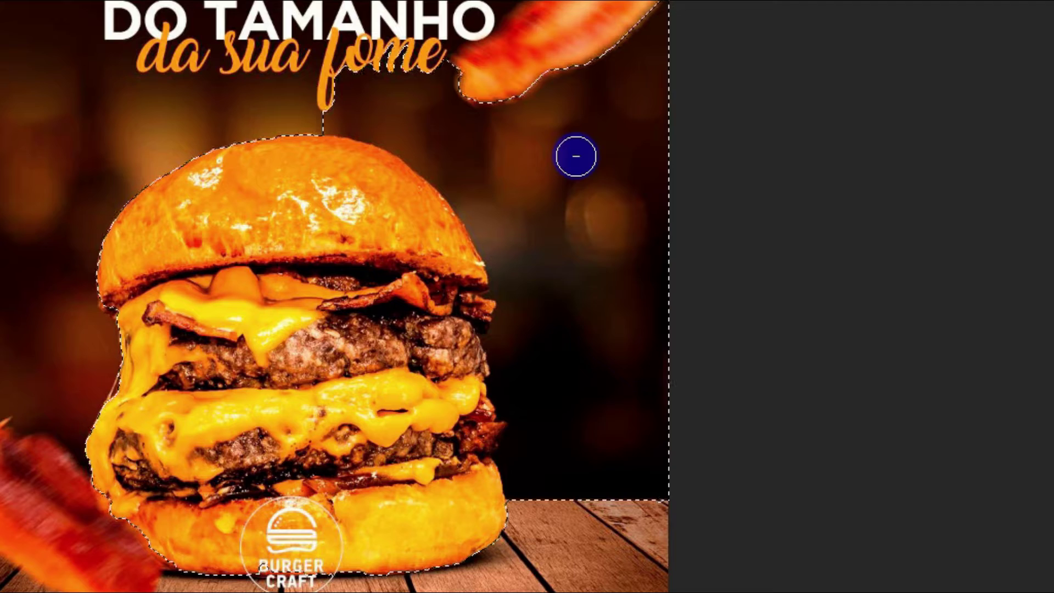
mouse_move(574, 216)
left_mouse_down()
mouse_move(580, 422)
mouse_move(559, 350)
mouse_move(588, 489)
mouse_move(627, 496)
mouse_move(635, 470)
mouse_move(598, 160)
mouse_move(632, 33)
mouse_move(280, 56)
mouse_move(440, 137)
mouse_move(413, 152)
left_mouse_up()
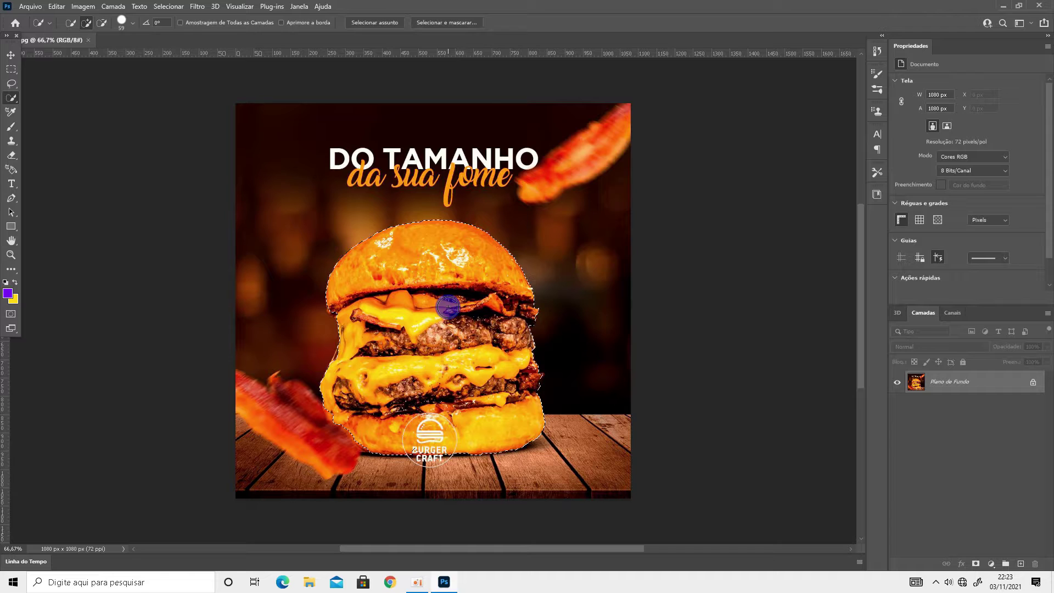
left_click_drag(447, 307, 458, 352)
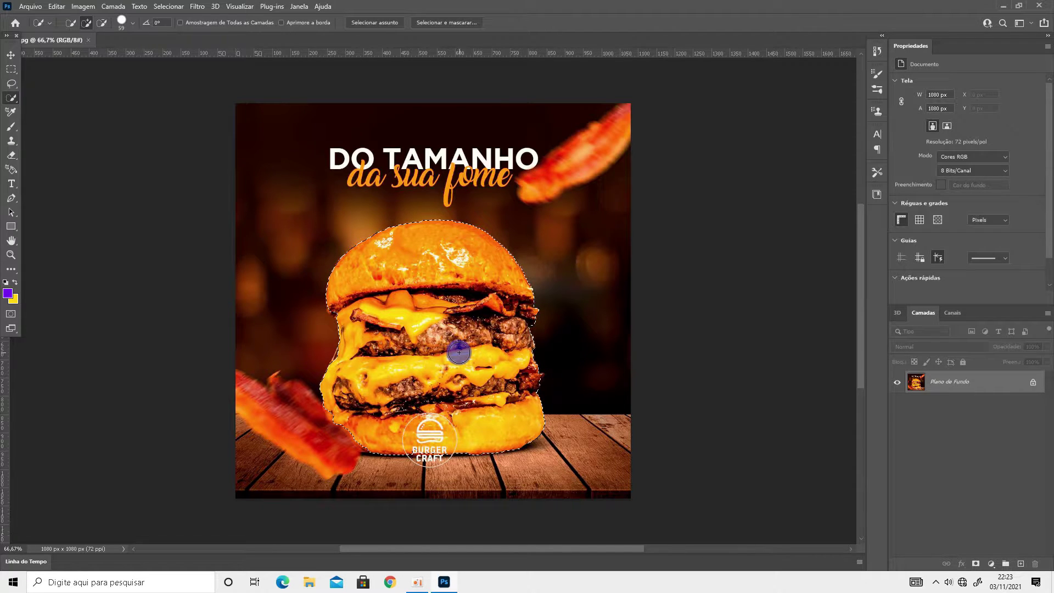
right_click(472, 336)
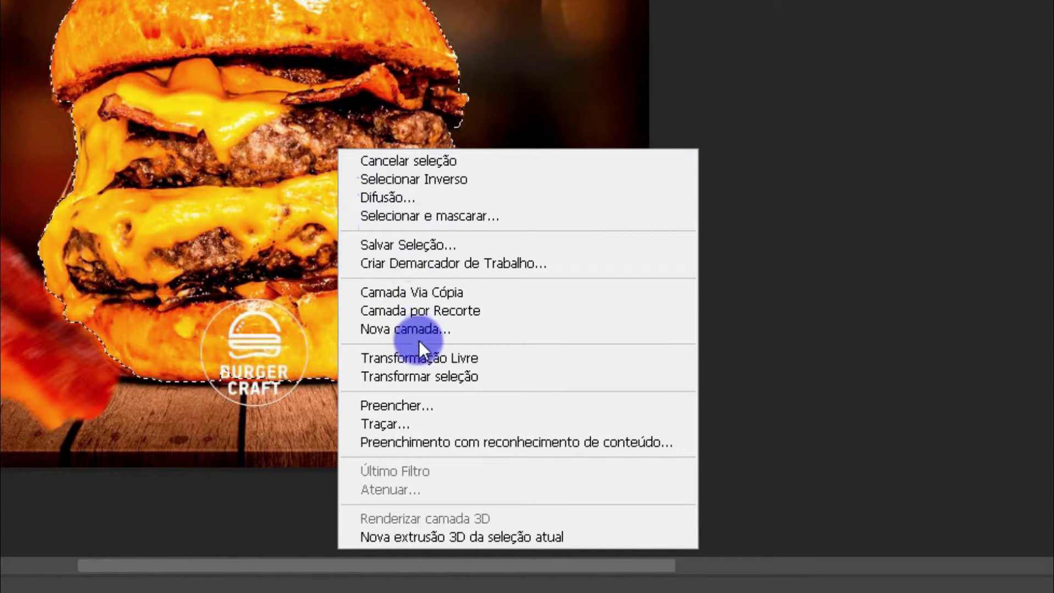
left_click(419, 376)
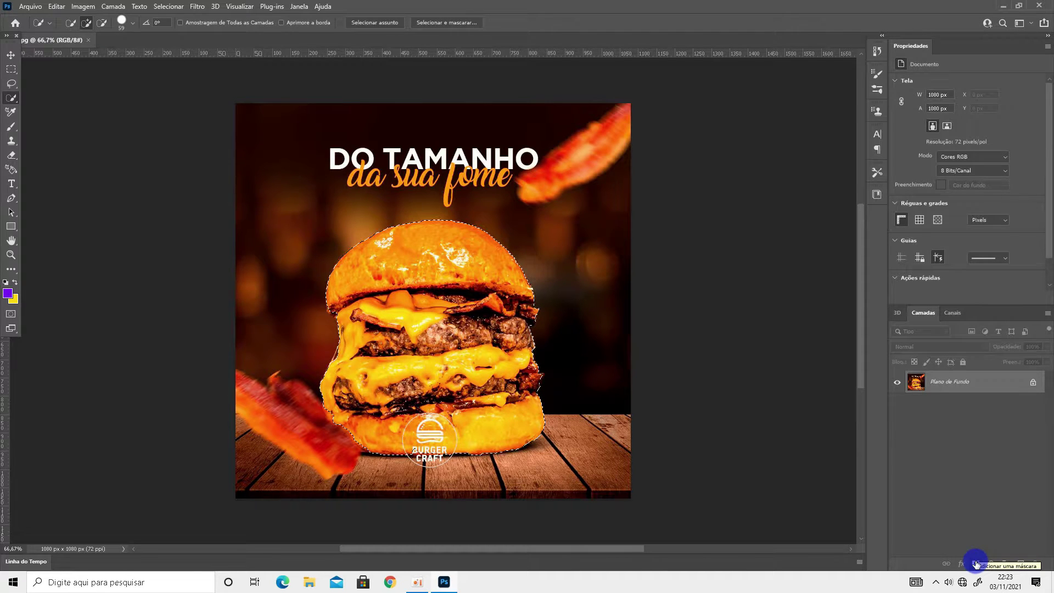
- Apply a layer mask from the burger selection, then switch to the Move tool (V)
left_click(976, 563)
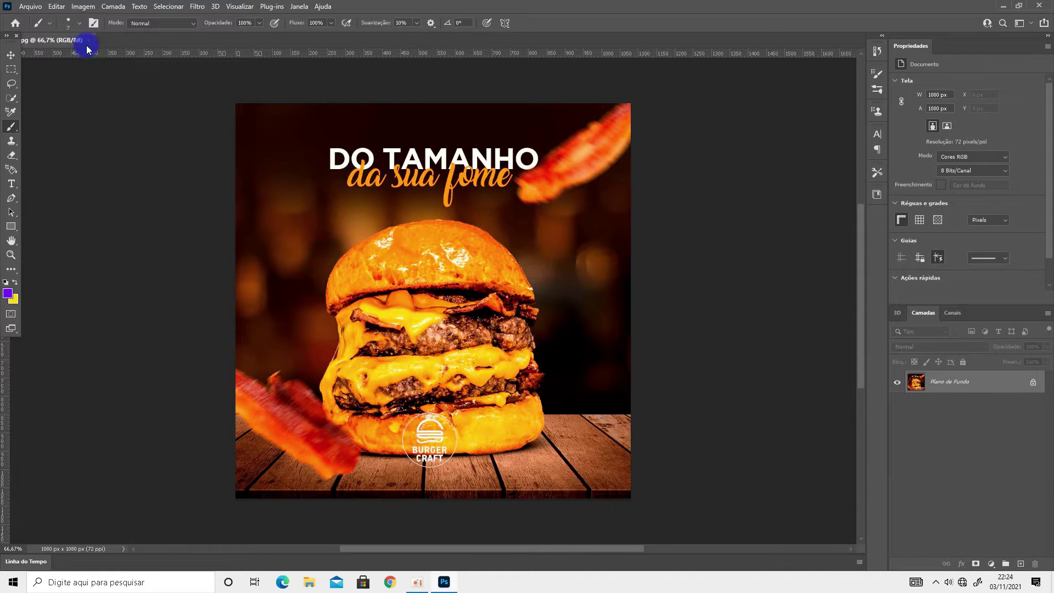
left_click(13, 54)
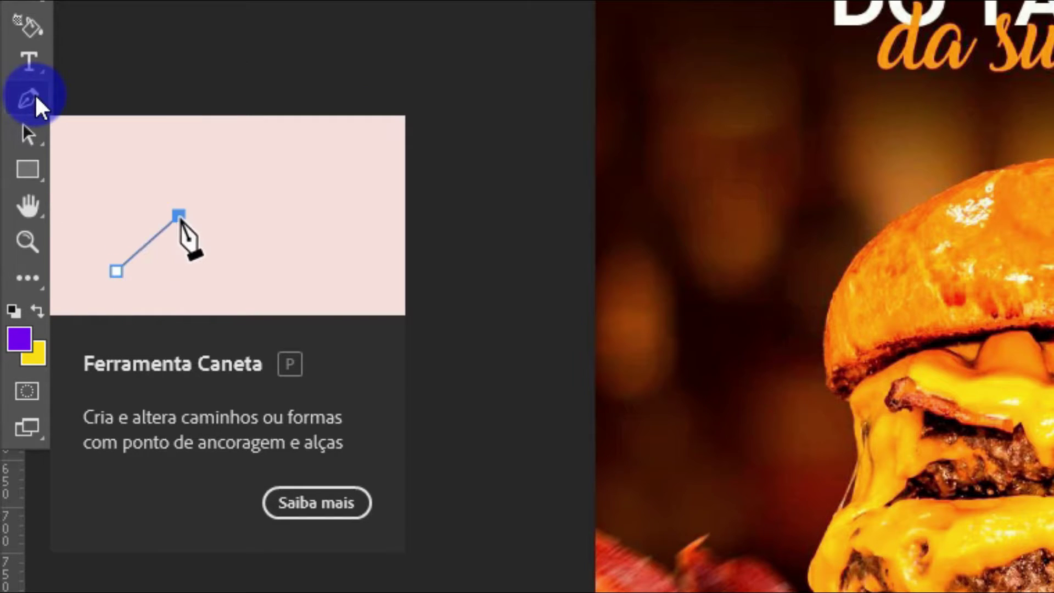
- Choose the standard Pen tool (Ferramenta Caneta) from the pen tool group
right_click(35, 98)
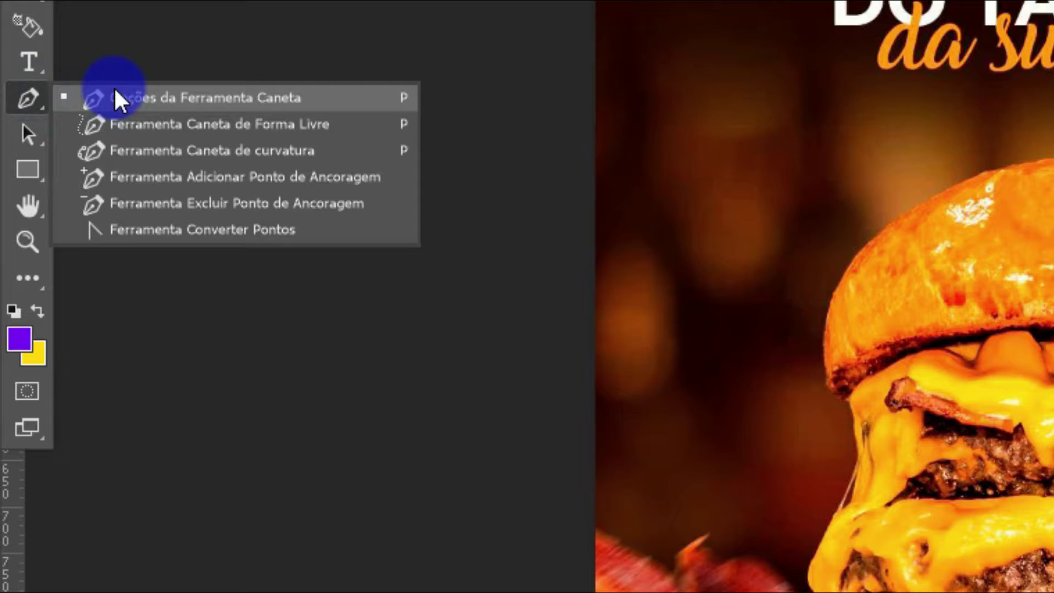
left_click(190, 98)
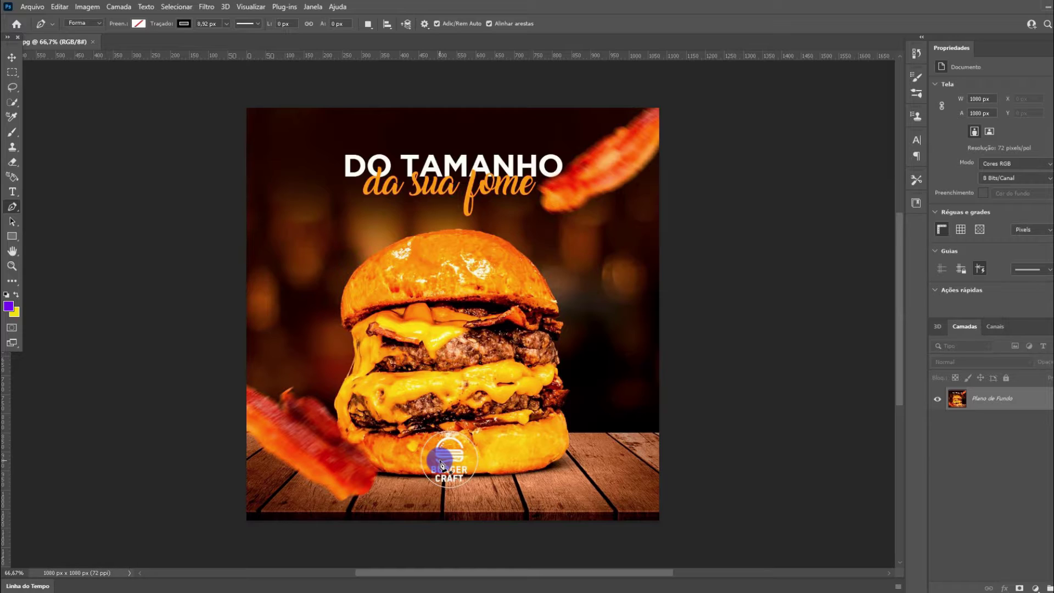
- Zoom in and place three pen anchors along the bun's lower-left edge
scroll(439, 466, "up", 2)
scroll(434, 472, "up", 3)
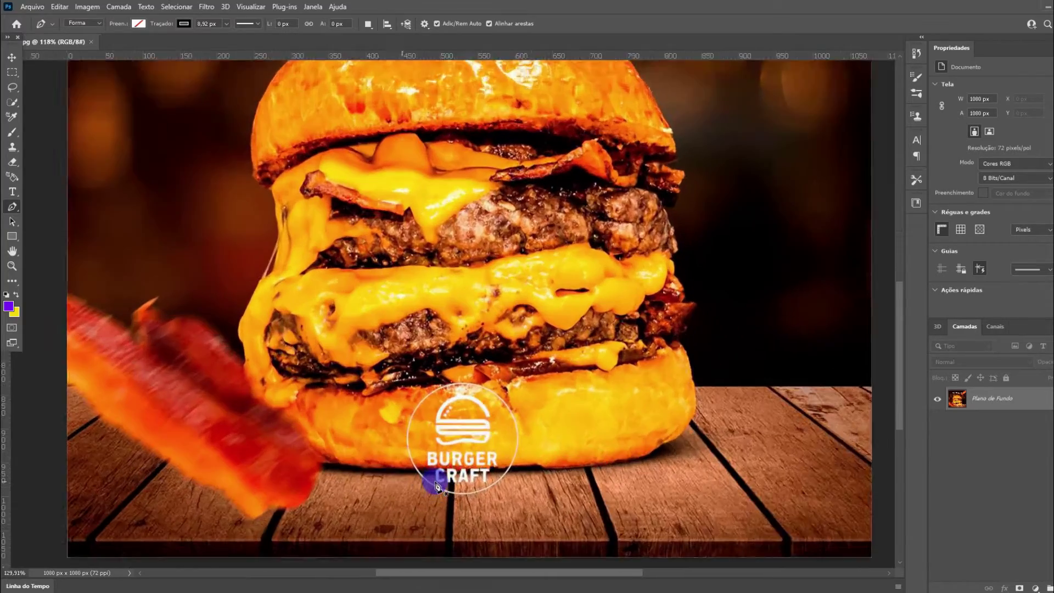
scroll(430, 483, "up", 3)
scroll(396, 488, "up", 2)
scroll(205, 454, "up", 2)
scroll(204, 454, "up", 2)
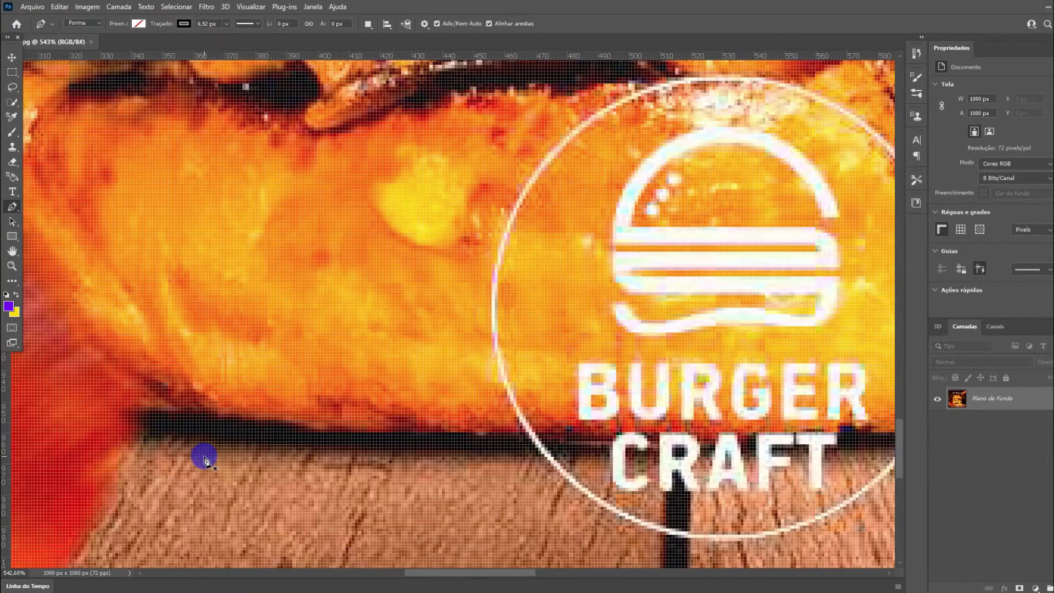
scroll(205, 454, "up", 2)
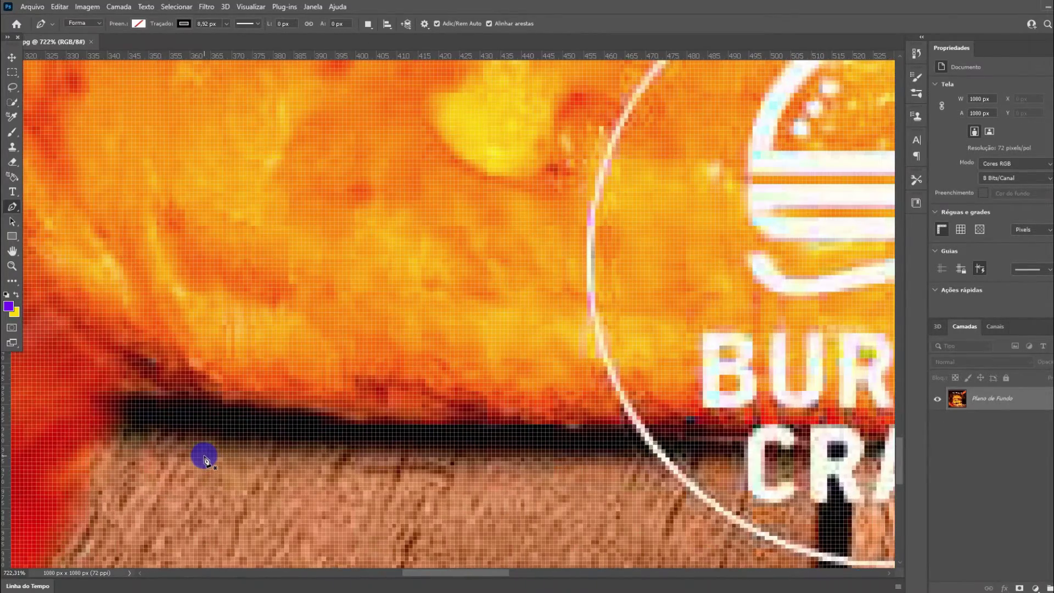
left_click(111, 393)
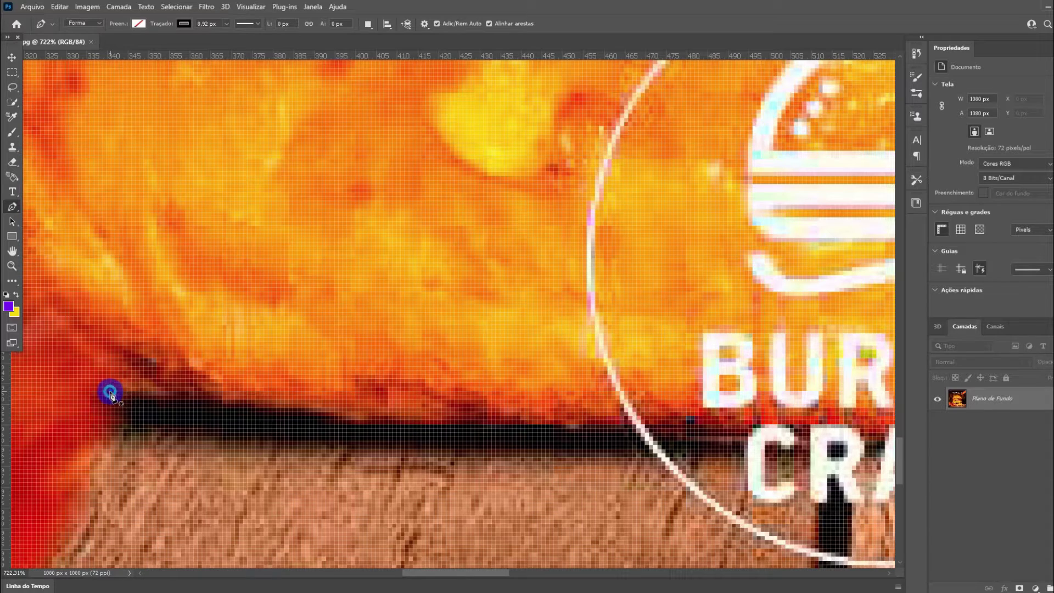
left_click(160, 391)
left_click(201, 396)
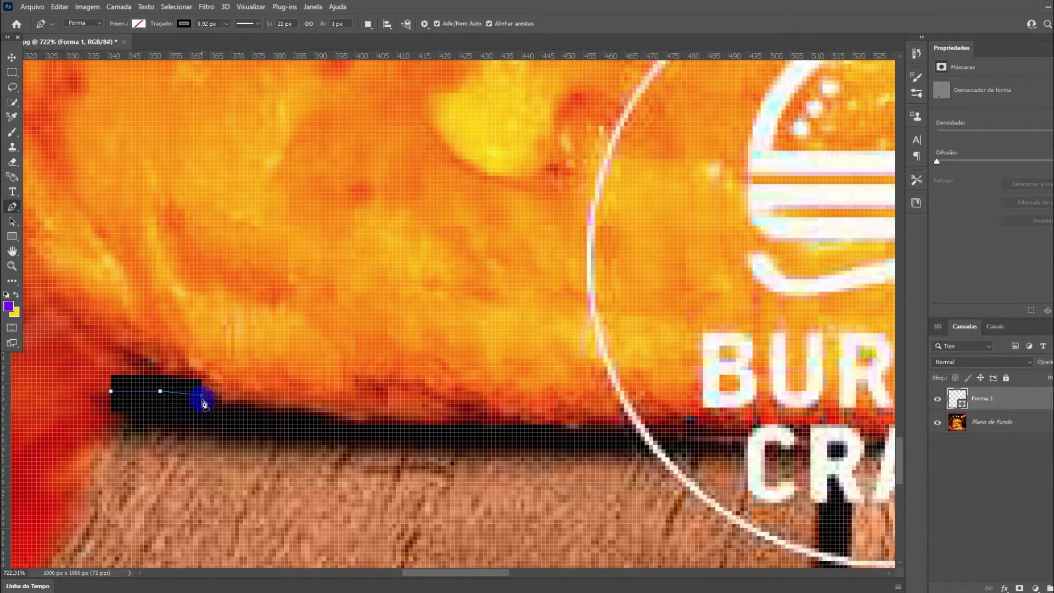
- Switch the pen mode from Forma to Demarcador (Path) and extend along the bun's lower edge
left_click(99, 23)
left_click(201, 395)
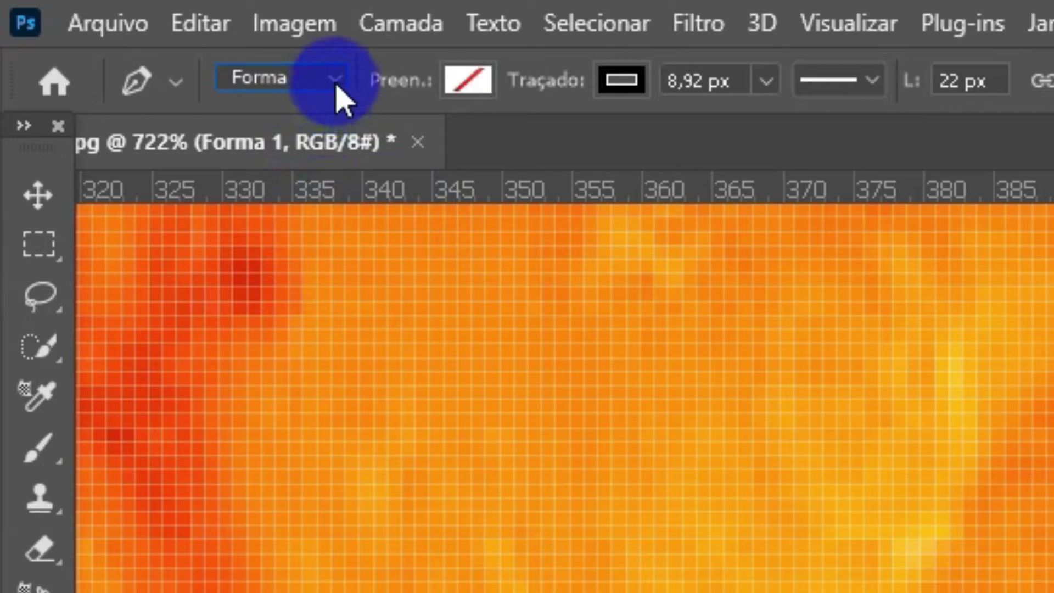
left_click(336, 83)
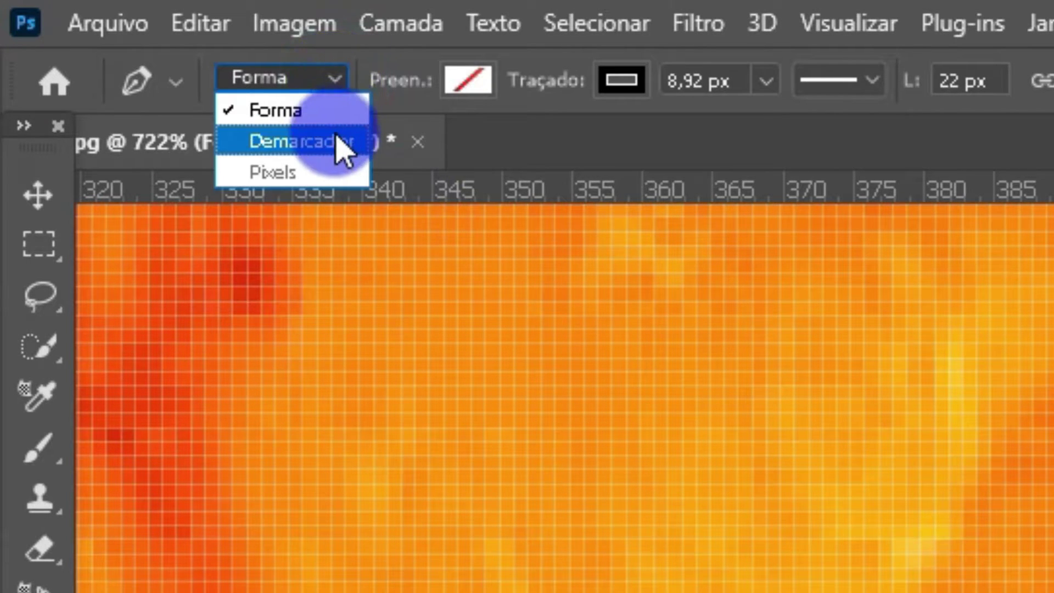
left_click(297, 153)
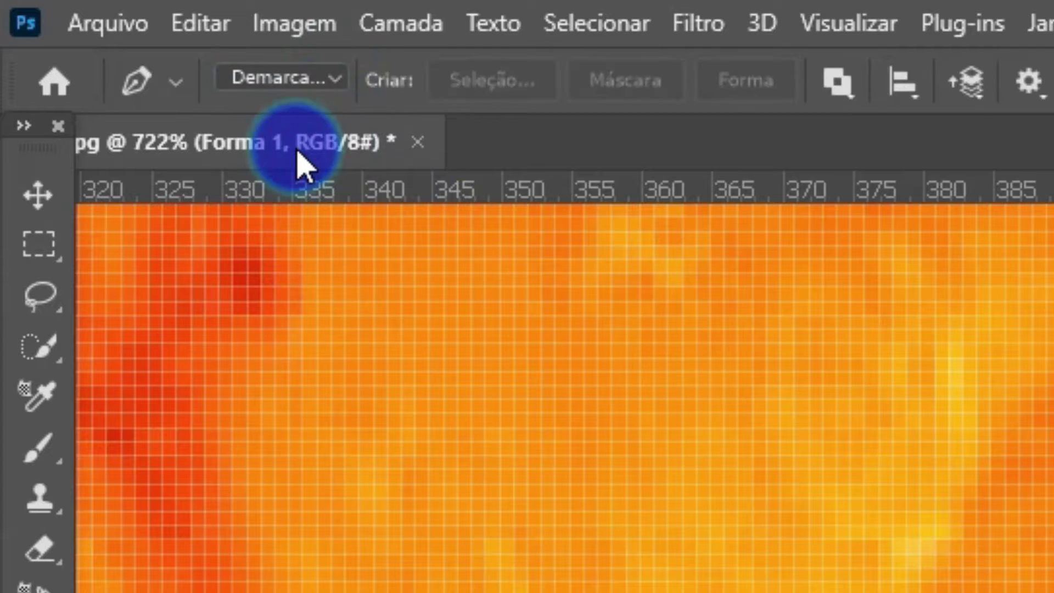
left_click(335, 90)
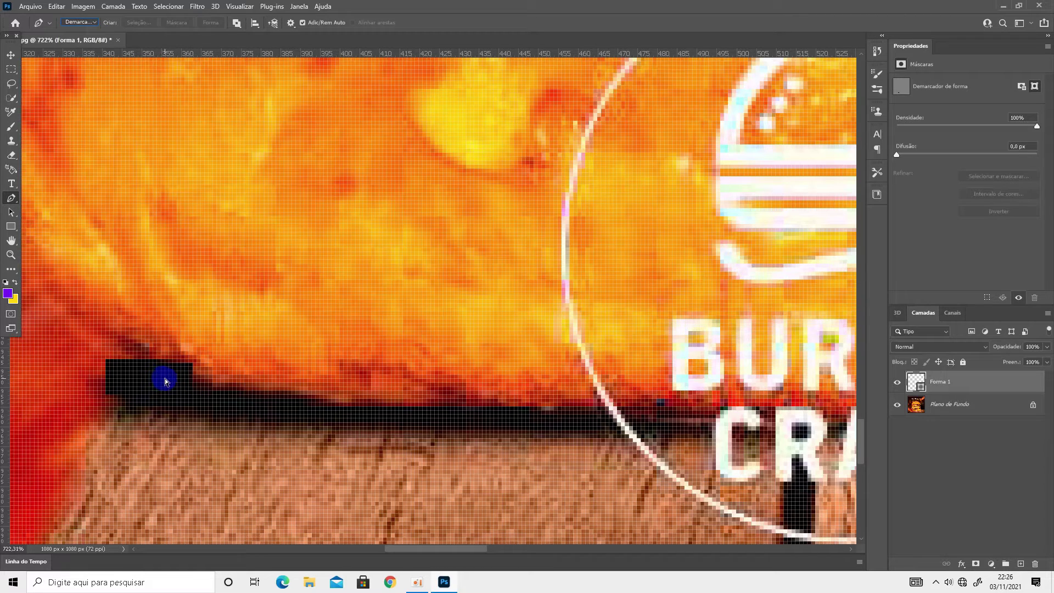
left_click_drag(164, 379, 168, 383)
- Undo away the Forma 1 shape layer and start a new path along the bun's bottom
key("ctrl+z")
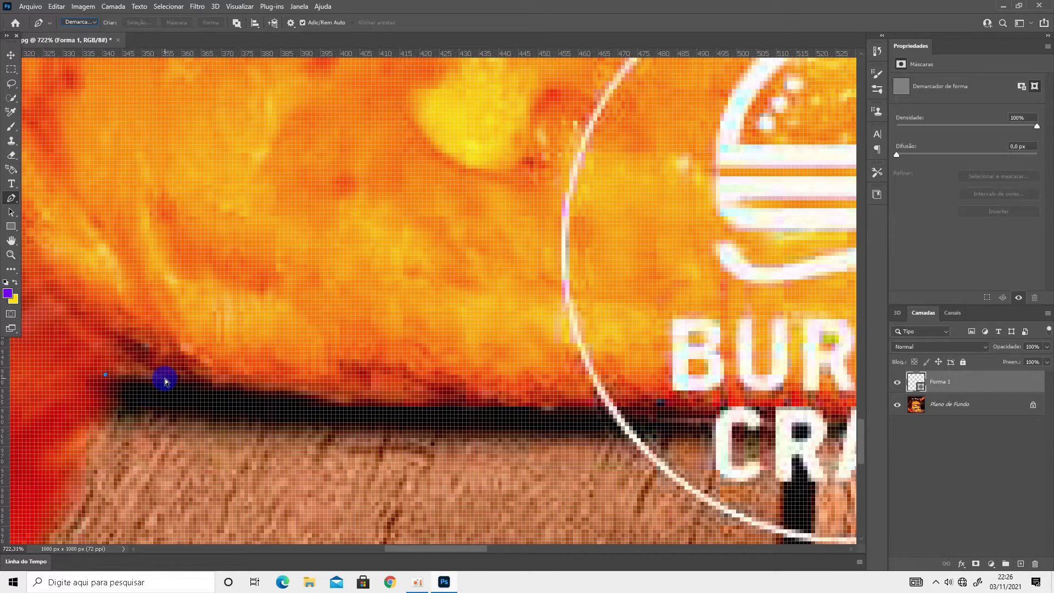
key("ctrl+z")
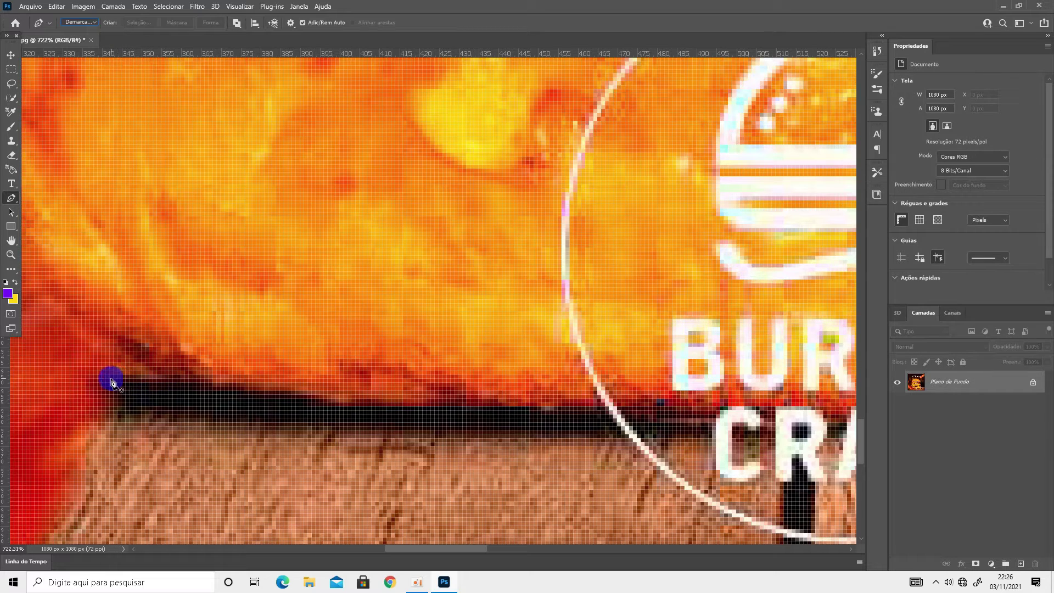
left_click(110, 378)
left_click(165, 378)
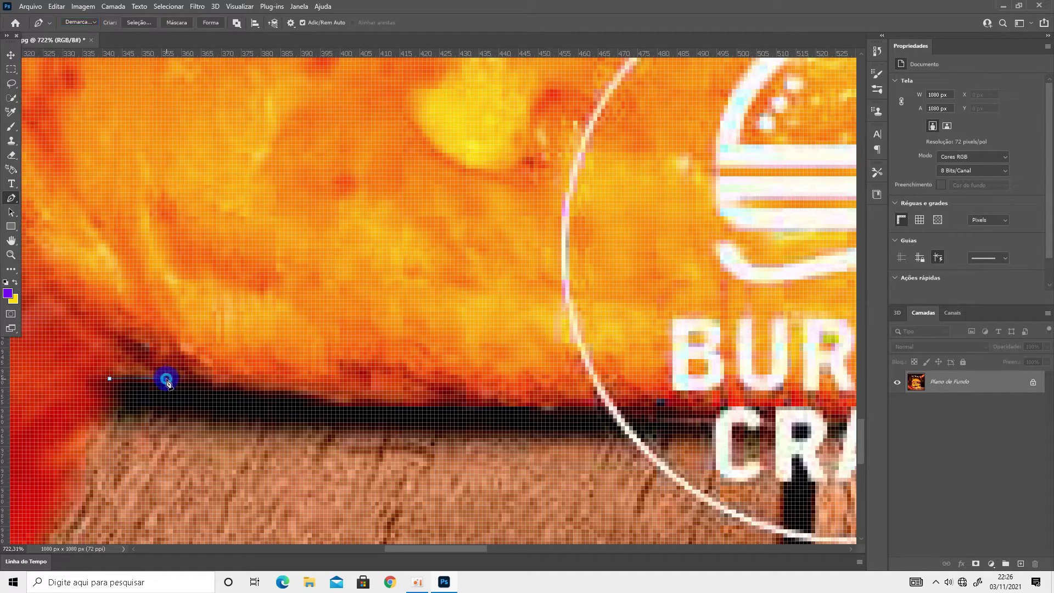
left_click(228, 387)
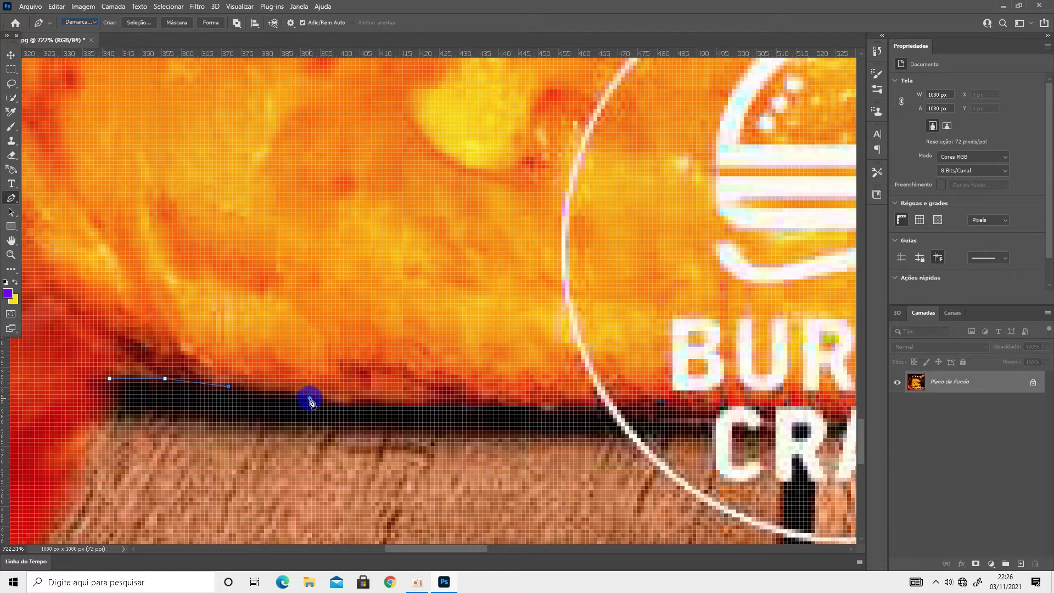
left_click(307, 398)
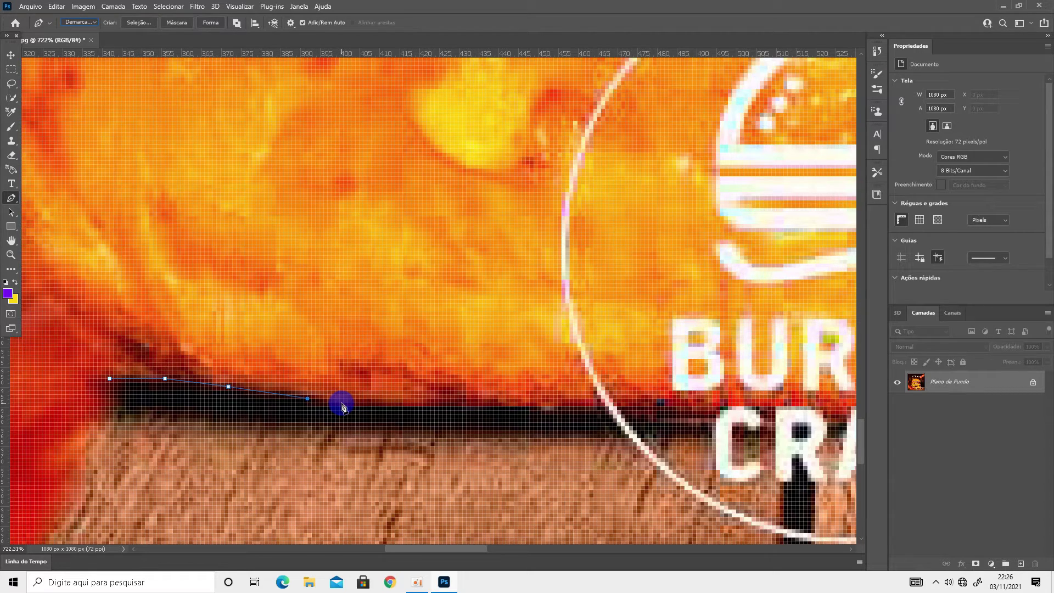
- Trace anchors along the dark band under the bun to where it meets the board
scroll(823, 412, "down", 1)
left_click(408, 365)
left_click(488, 365)
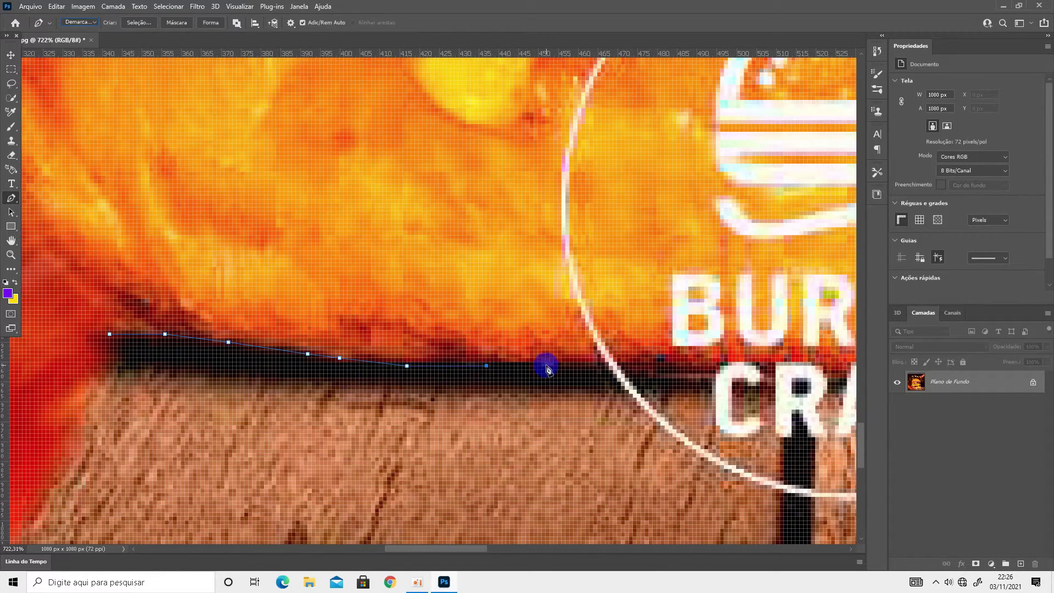
left_click(579, 362)
scroll(579, 362, "right", 9)
left_click(707, 362)
left_click_drag(707, 362, 146, 348)
left_click(468, 354)
left_click(776, 242)
scroll(776, 242, "right", 5)
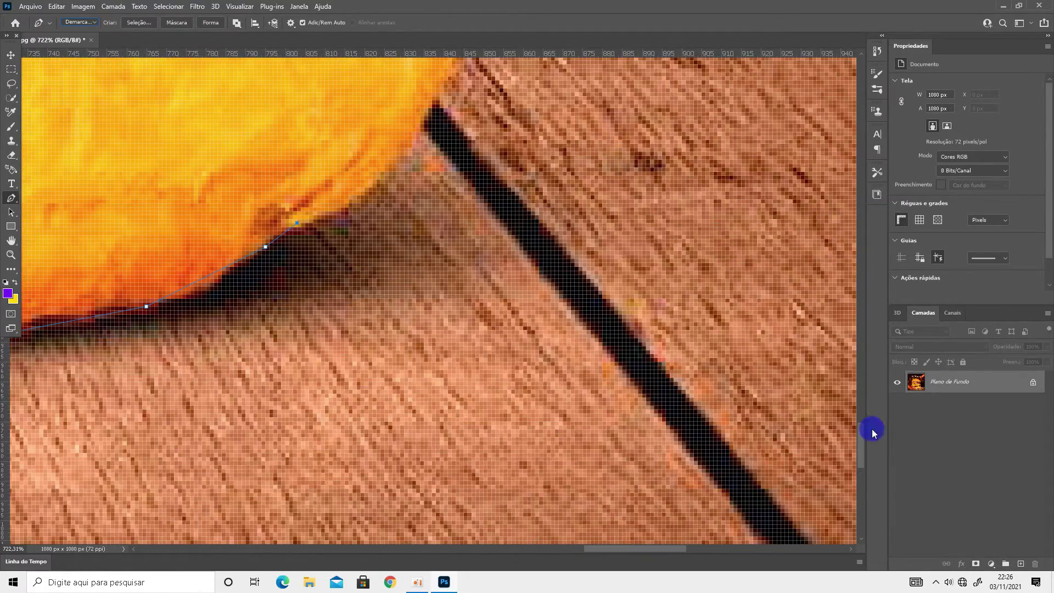
scroll(438, 302, "up", 3)
left_click(407, 341)
- Continue the path with anchors up the burger's right side
scroll(438, 302, "up", 5)
left_click(433, 324)
left_click(400, 227)
left_click(384, 204)
scroll(384, 205, "up", 3)
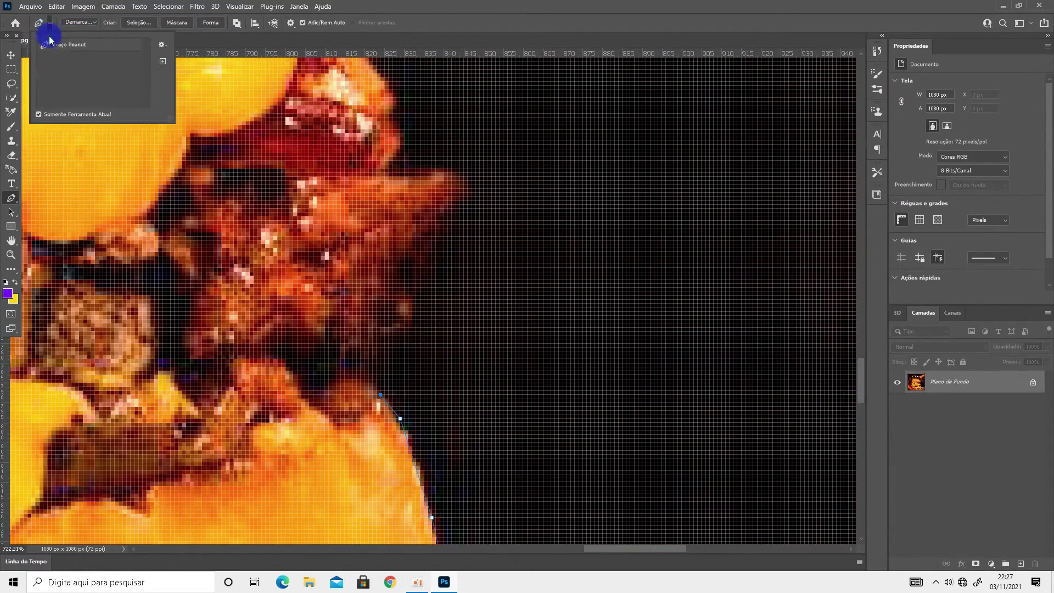
left_click(432, 247)
scroll(397, 134, "up", 3)
left_click(344, 223)
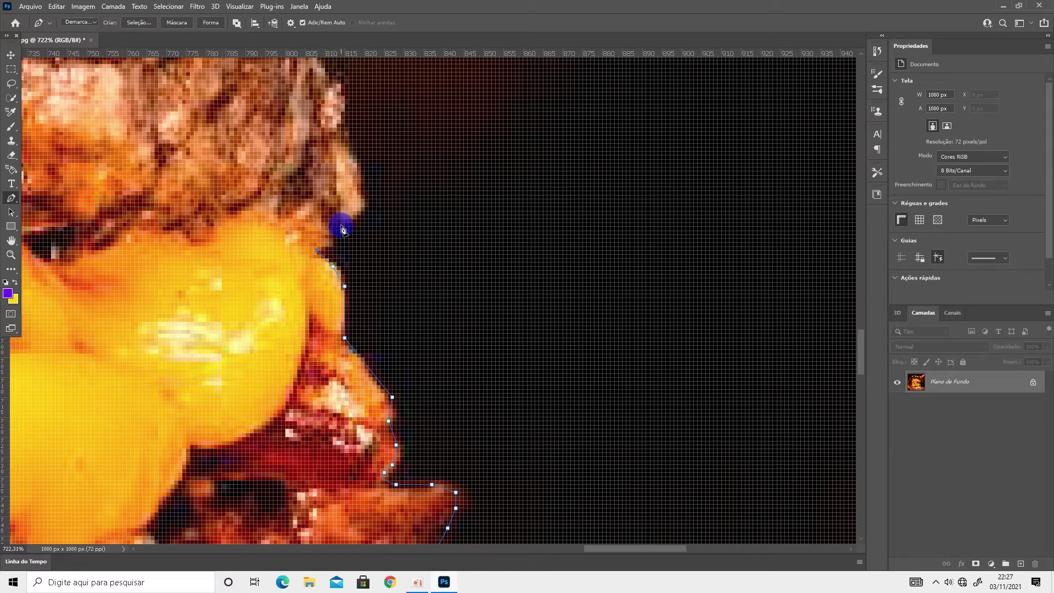
scroll(344, 223, "up", 3)
- Trace the path around the patty and toppings to the top bun's right edge
left_click(300, 328)
left_click(352, 268)
scroll(365, 212, "up", 3)
left_click(416, 318)
left_click(416, 271)
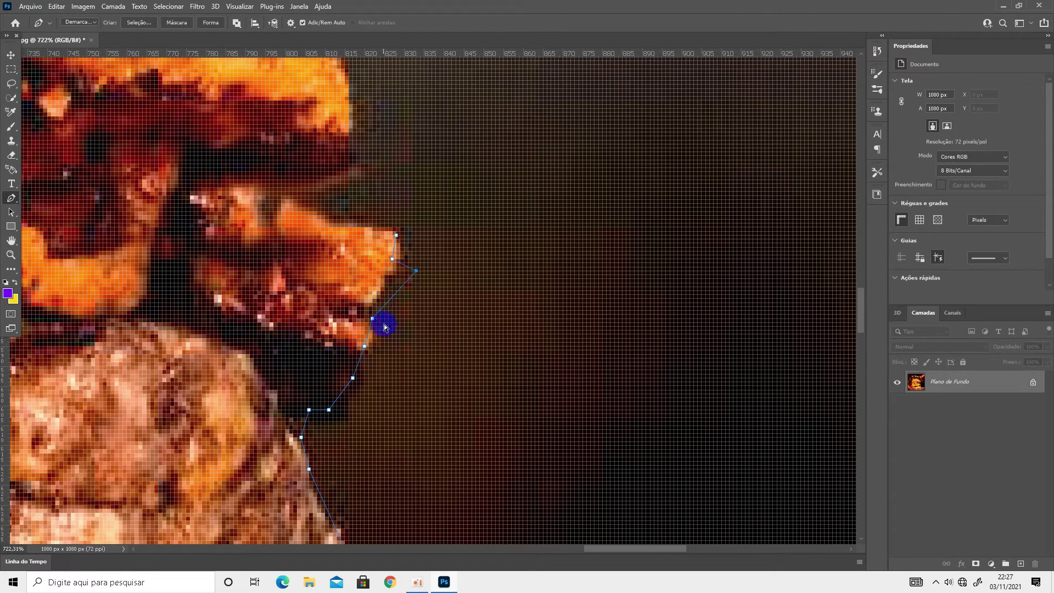
left_click(396, 235)
left_click(389, 285)
- Trace anchors along the top bun's upper curve, then pan the view back left
scroll(336, 305, "up", 3)
scroll(322, 312, "down", 3)
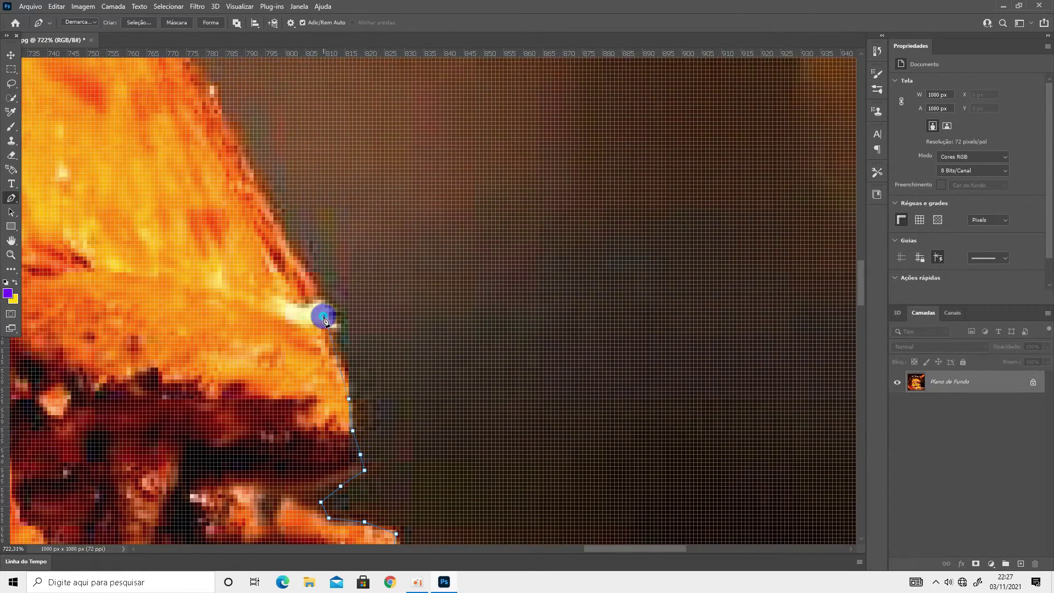
scroll(331, 378, "up", 2)
left_click(303, 328)
left_click(258, 239)
scroll(258, 237, "up", 2)
left_click(651, 218)
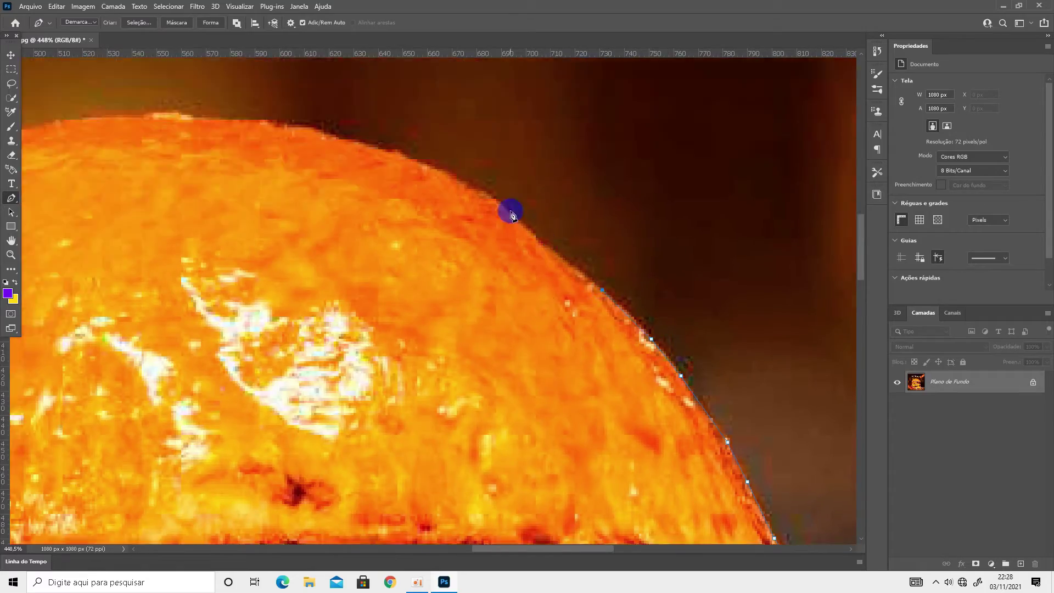
scroll(511, 211, "up", 2)
left_click(421, 149)
left_click(316, 103)
scroll(531, 189, "down", 2)
scroll(171, 245, "left", 3)
scroll(400, 273, "left", 3)
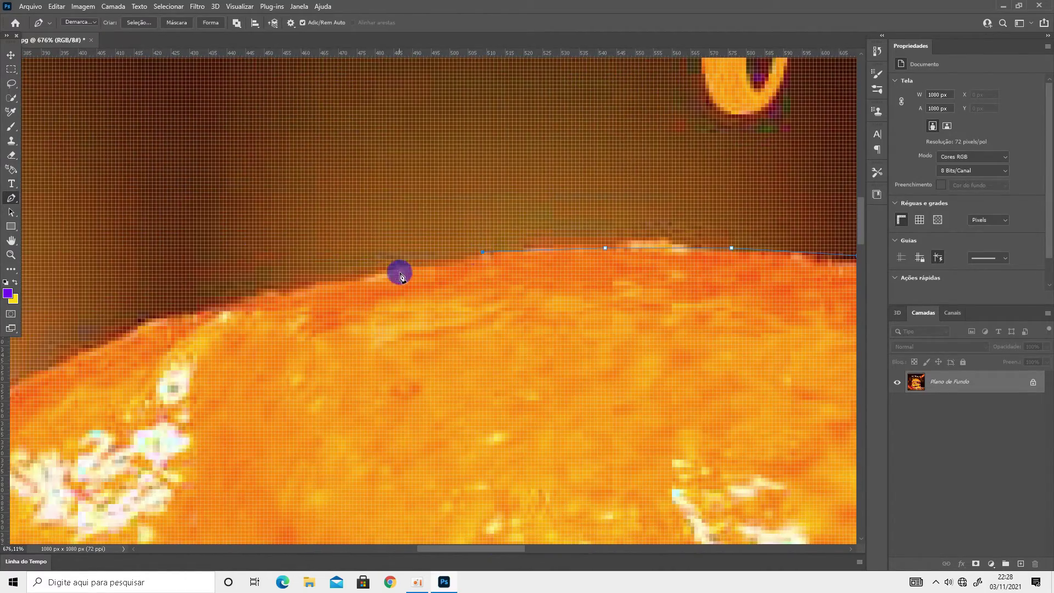
scroll(570, 372, "left", 3)
scroll(330, 445, "down", 1)
scroll(184, 480, "down", 1)
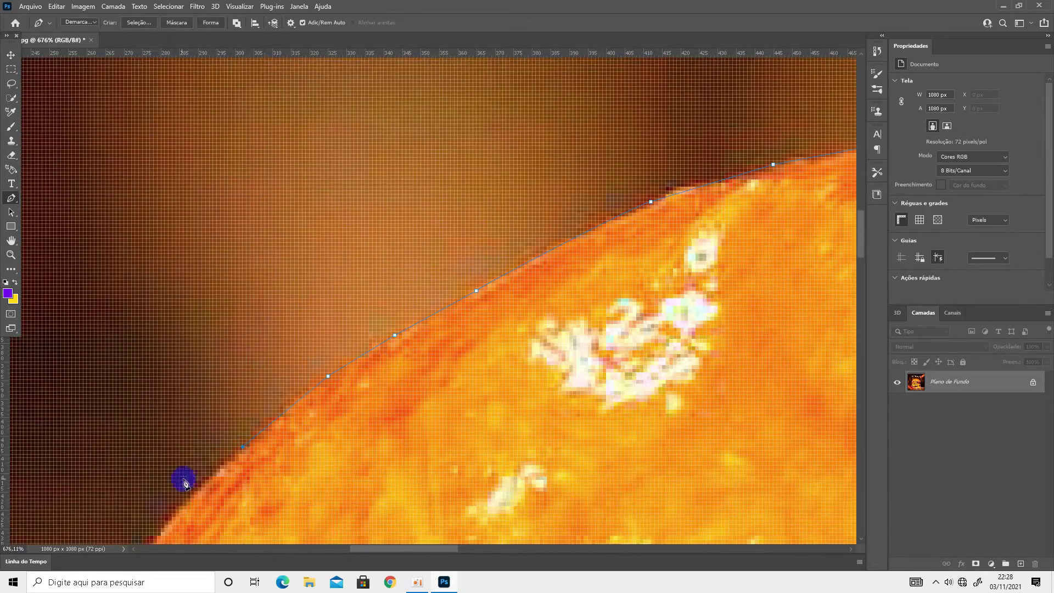
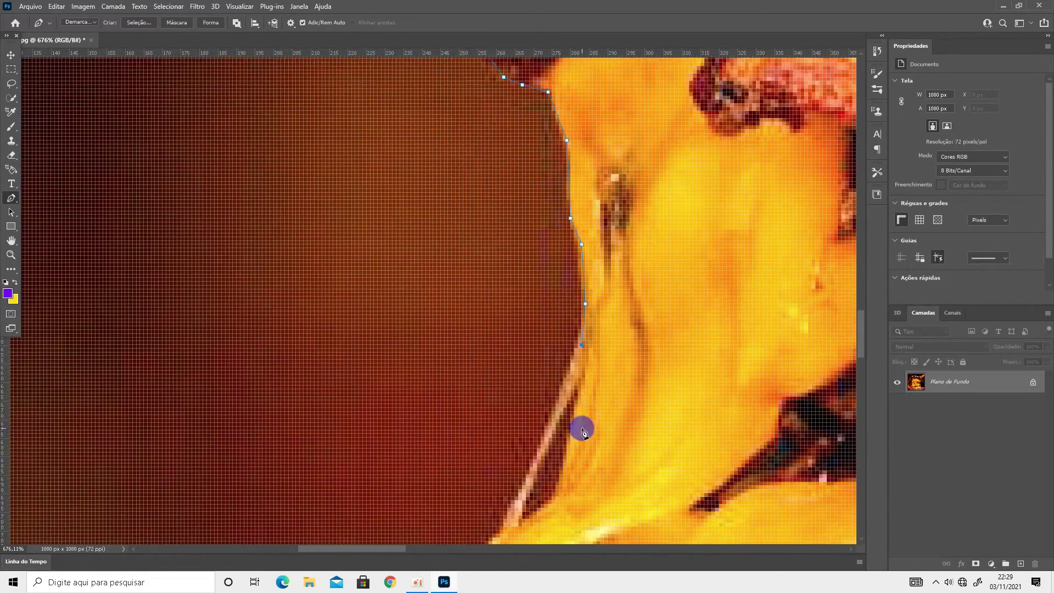
- Scroll along the closed burger path to inspect it, then bring up the path's context menu
scroll(551, 503, "down", 2)
scroll(529, 404, "down", 3)
scroll(395, 499, "down", 3)
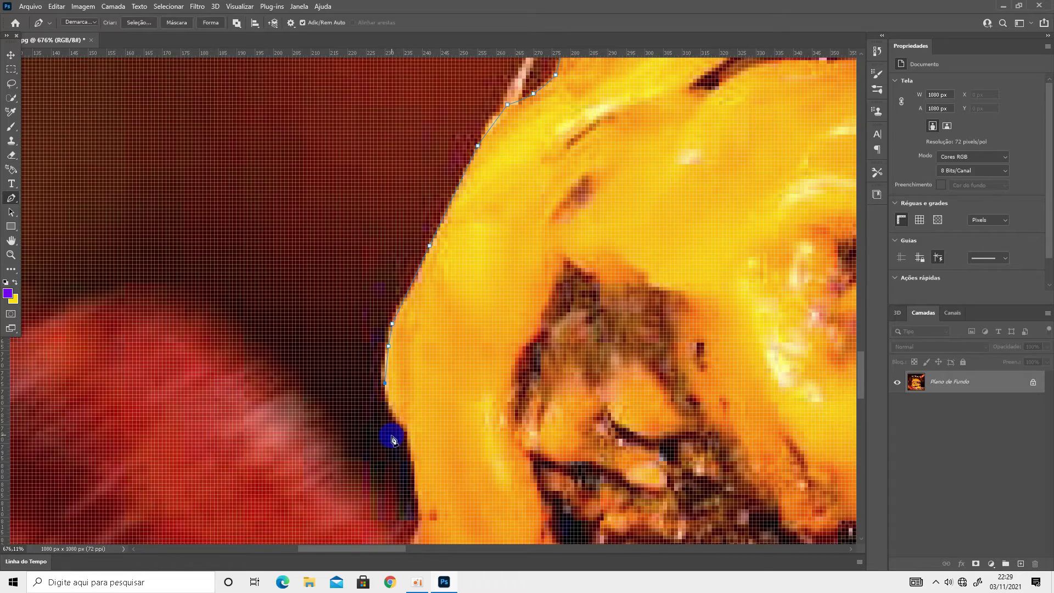
scroll(393, 437, "down", 2)
scroll(415, 434, "down", 3)
scroll(453, 417, "down", 5)
scroll(730, 414, "up", 4)
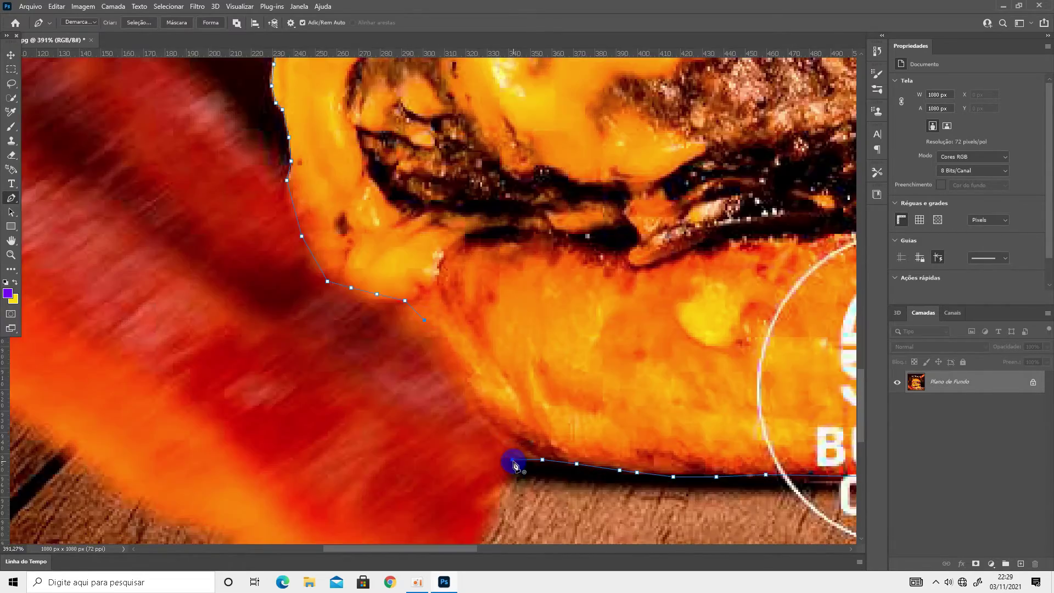
scroll(513, 461, "down", 4)
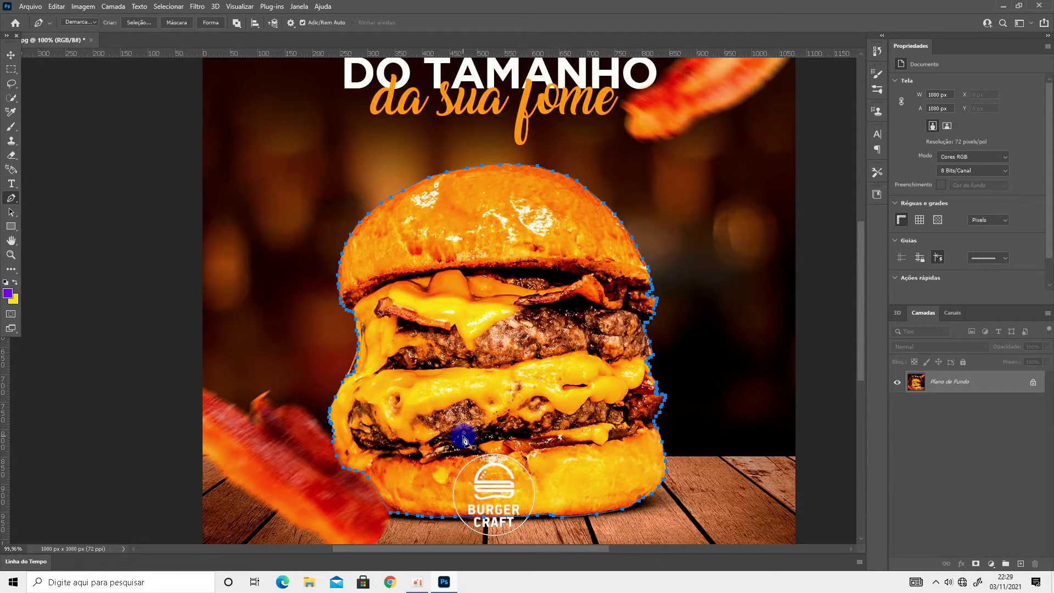
right_click(479, 366)
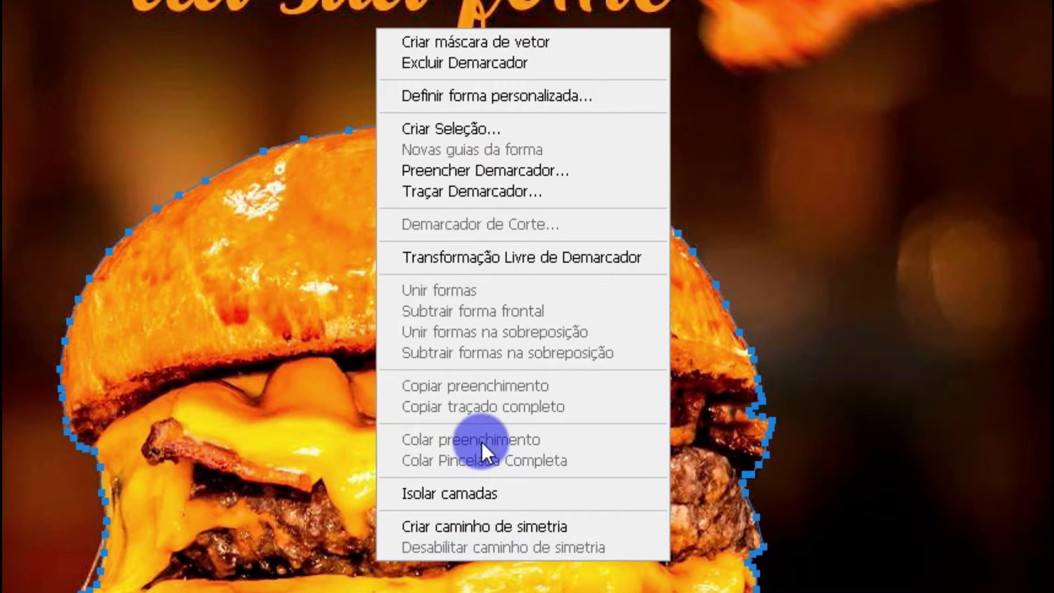
- Make a new anti-aliased selection from the burger path with a 0-pixel feather radius
left_click(465, 130)
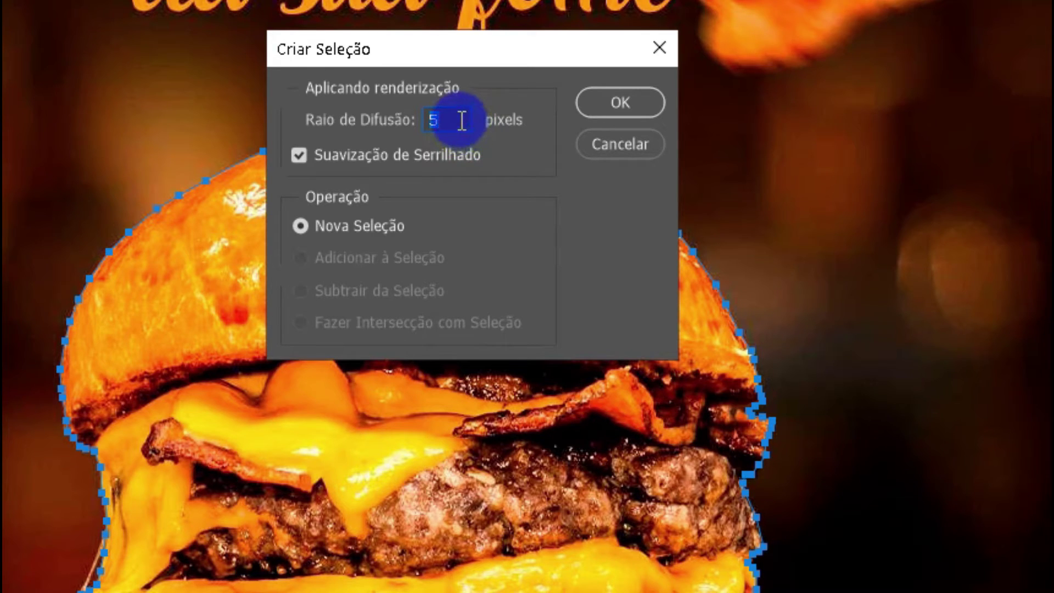
type("0")
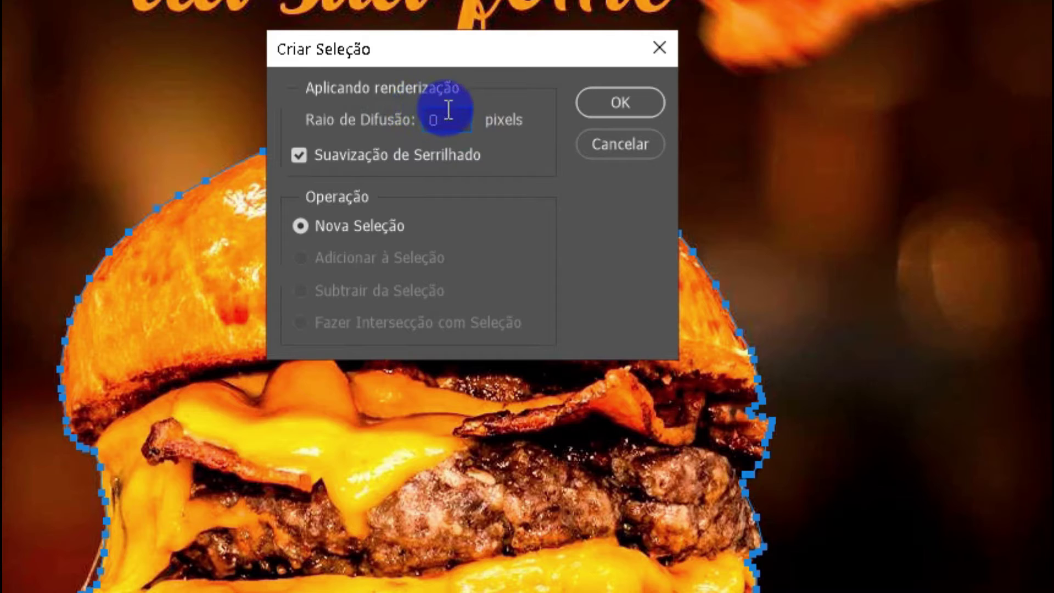
left_click(610, 115)
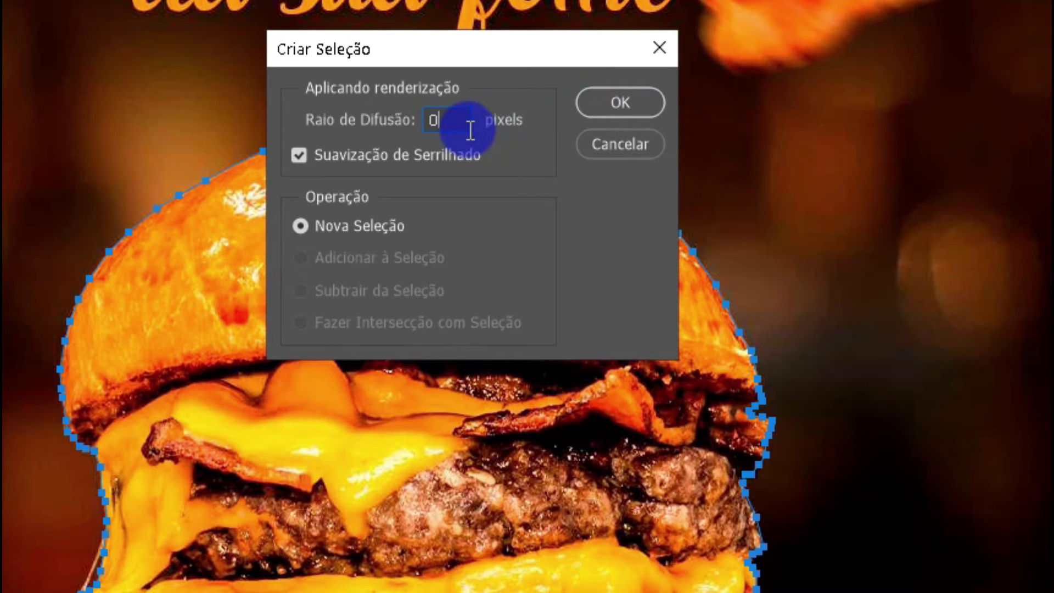
left_click(594, 104)
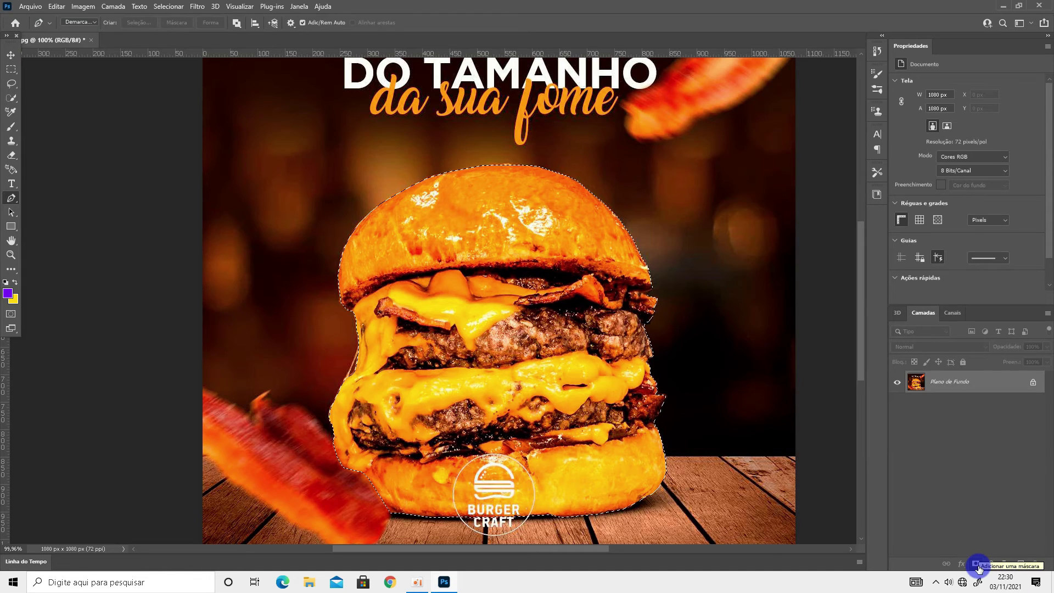
- Add a layer mask to Camada 0 from the burger selection, leaving the background transparent
left_click(976, 564)
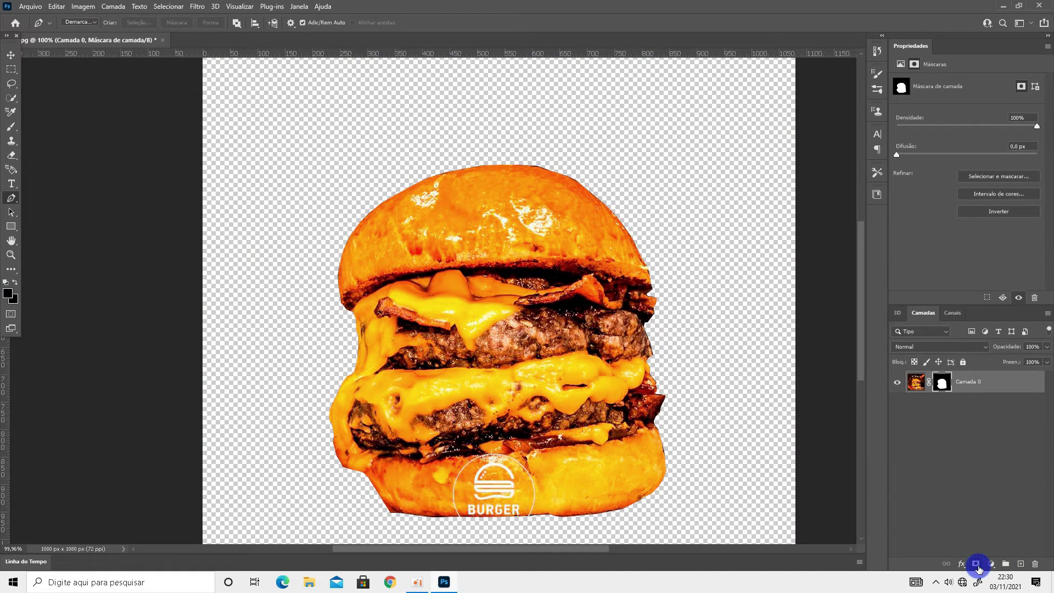